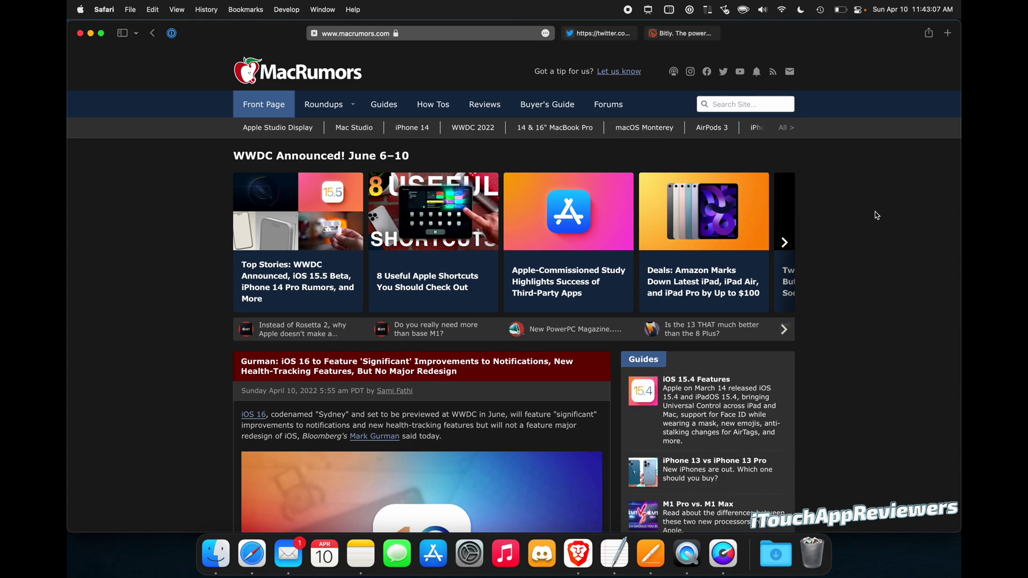
Step: Open the Presentify menu from the menu-bar icon
click(648, 10)
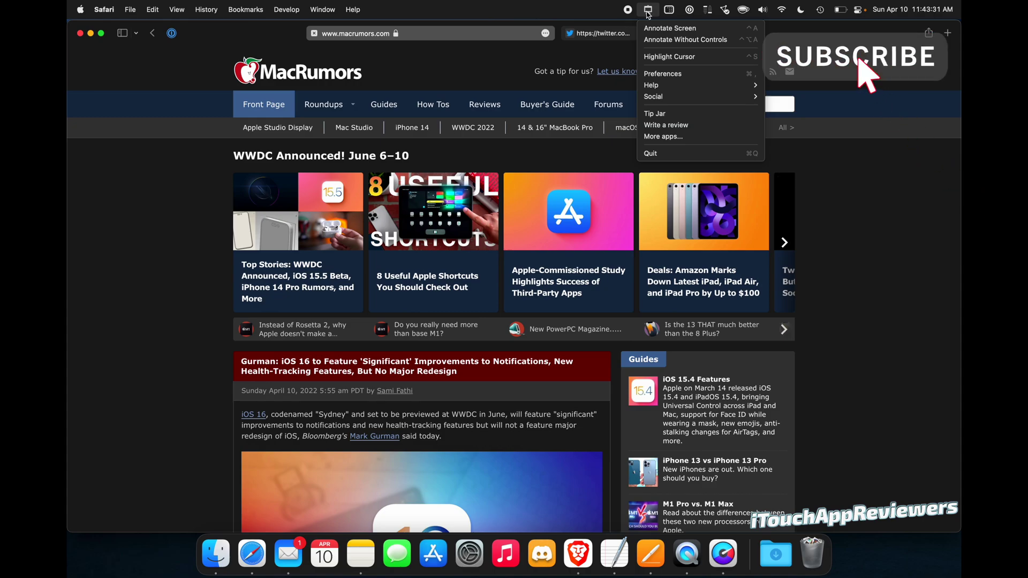
Step: Start screen annotation, move the toolbar to the top-left corner, and pick random gradient colours
click(651, 28)
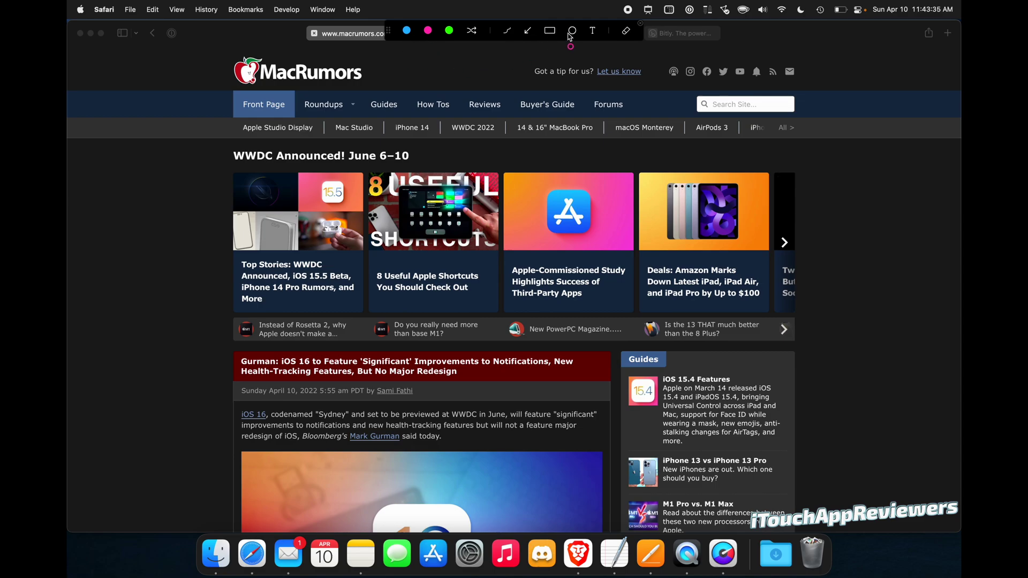
mouse_move(393, 35)
mouse_down()
mouse_move(348, 63)
mouse_move(73, 35)
mouse_up()
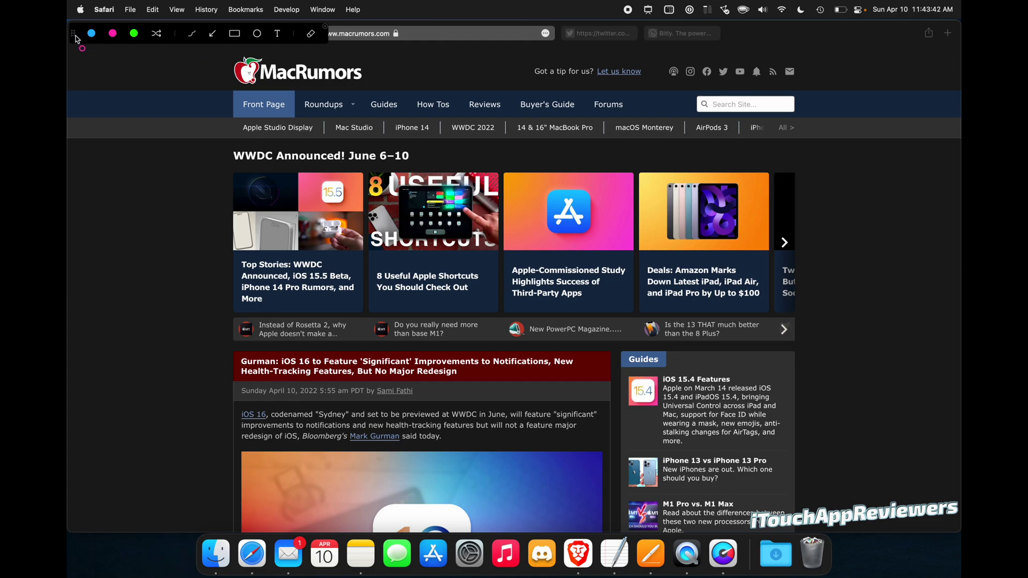
click(155, 32)
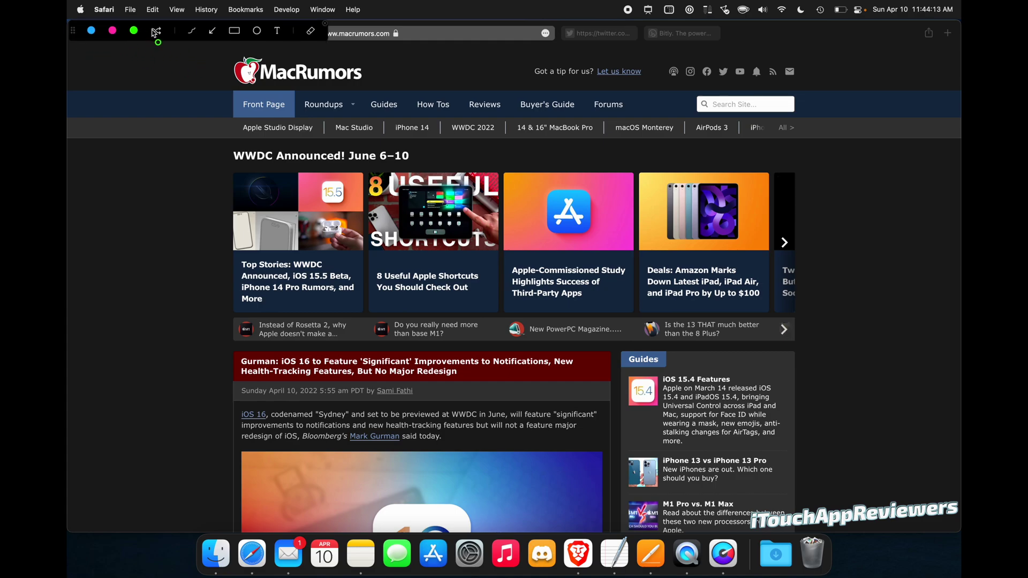
Step: Draw several multicoloured ellipses down the page's left side, then clear them with Escape
drag(100, 155, 220, 259)
drag(106, 284, 276, 418)
drag(124, 448, 304, 506)
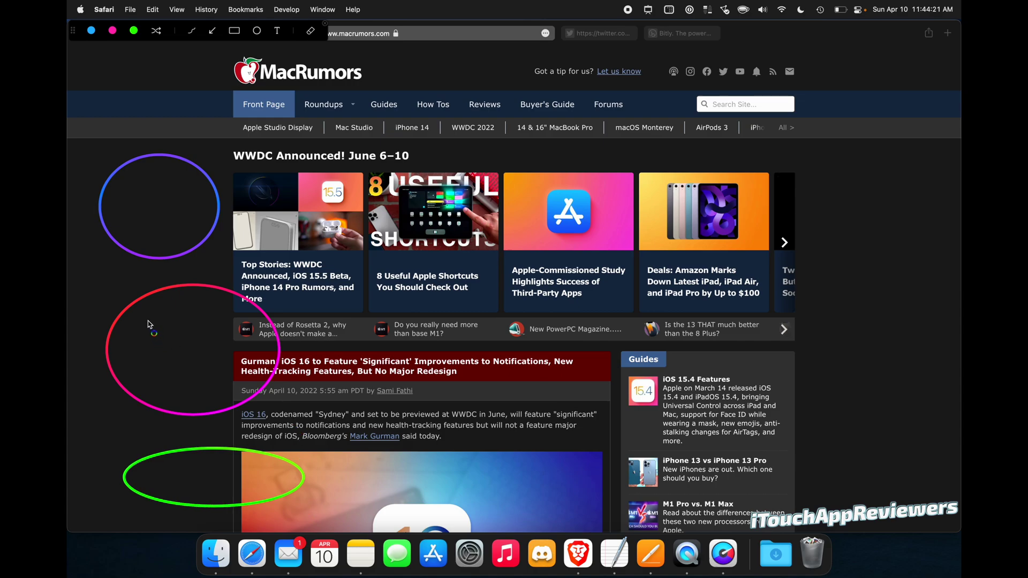
drag(148, 320, 256, 403)
mouse_move(160, 353)
mouse_down()
mouse_move(166, 369)
mouse_move(277, 371)
mouse_up()
drag(168, 313, 279, 332)
mouse_move(155, 301)
mouse_down()
mouse_move(212, 367)
mouse_move(348, 479)
mouse_up()
key(Escape)
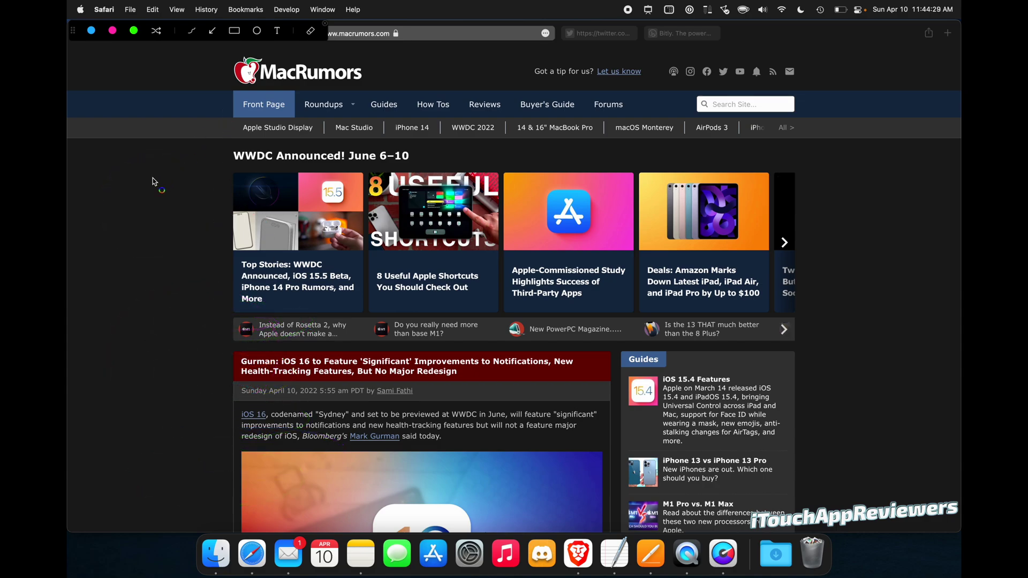
Step: Circle the first story card and the article headline, then undo those ellipses
drag(107, 190, 284, 301)
drag(126, 357, 393, 410)
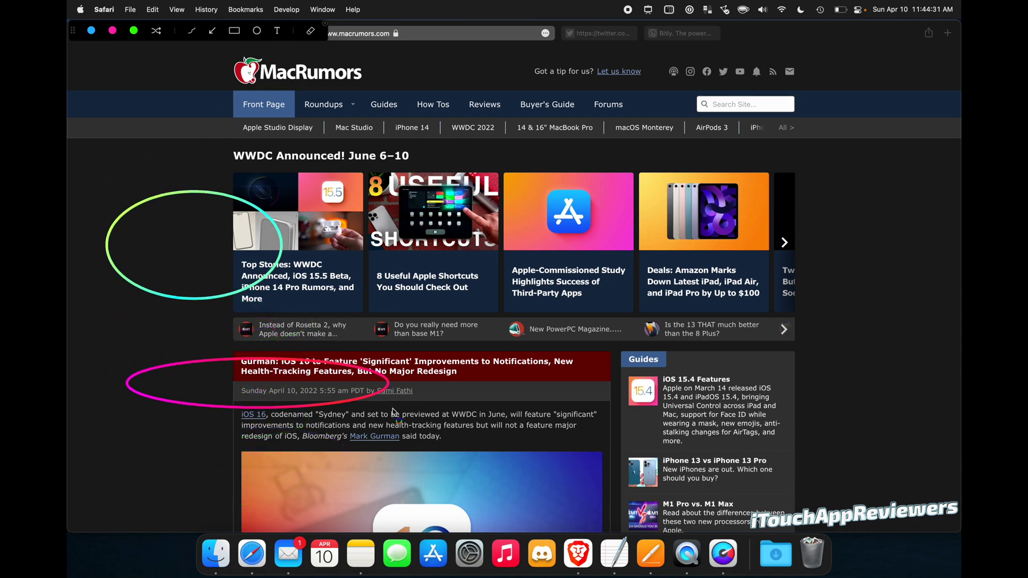
key(super+z)
key(super+z)
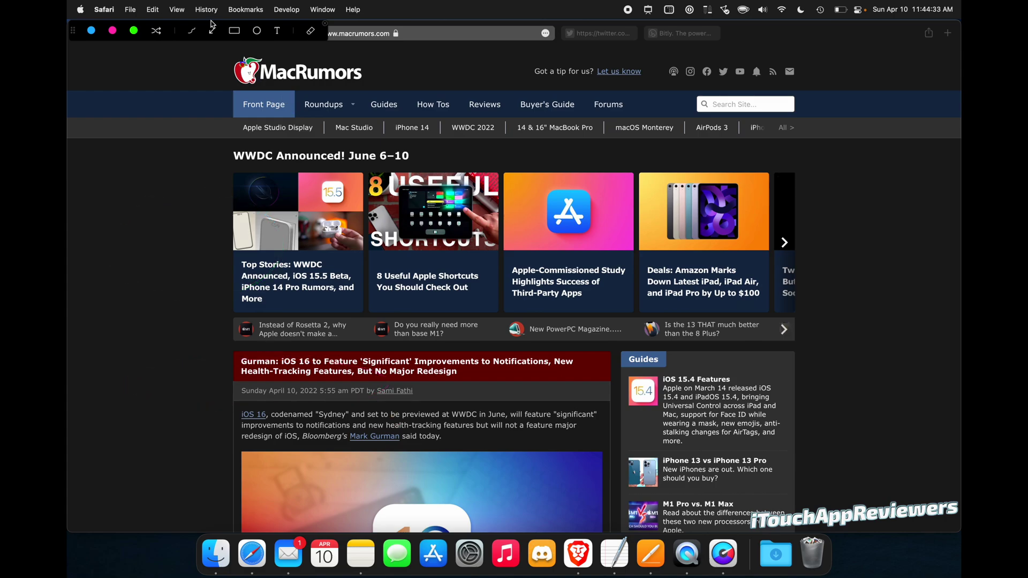
click(191, 31)
Step: Sketch green and purple freehand strokes in the left margin, then clear them
mouse_move(142, 122)
mouse_down()
mouse_move(112, 209)
mouse_move(174, 177)
mouse_move(167, 136)
mouse_up()
mouse_move(139, 314)
mouse_down()
mouse_move(155, 351)
mouse_move(238, 319)
mouse_up()
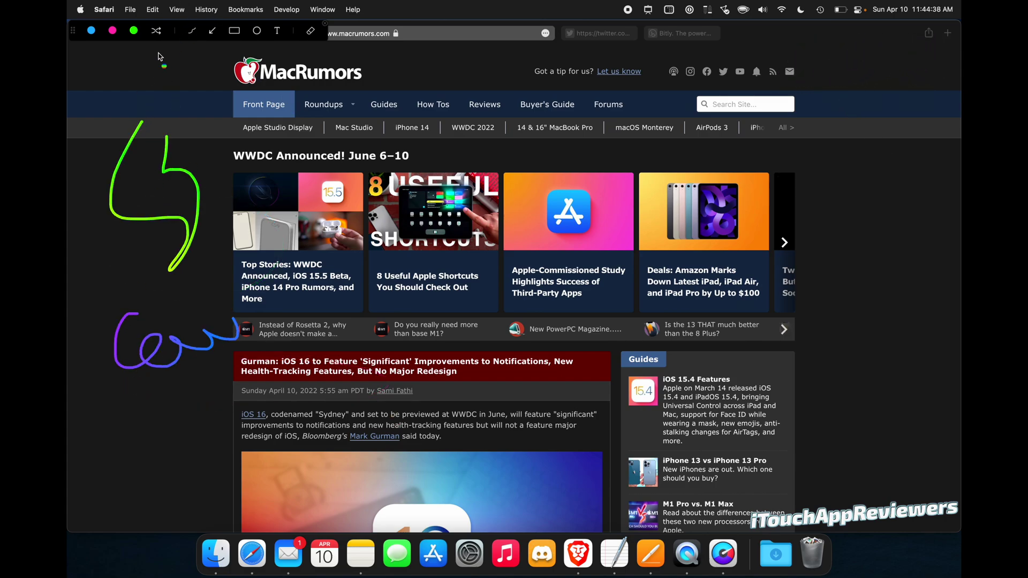
click(134, 32)
mouse_move(133, 385)
mouse_down()
mouse_move(163, 373)
mouse_move(252, 406)
mouse_up()
mouse_move(279, 298)
mouse_down()
mouse_move(243, 321)
mouse_move(374, 316)
mouse_move(182, 298)
mouse_up()
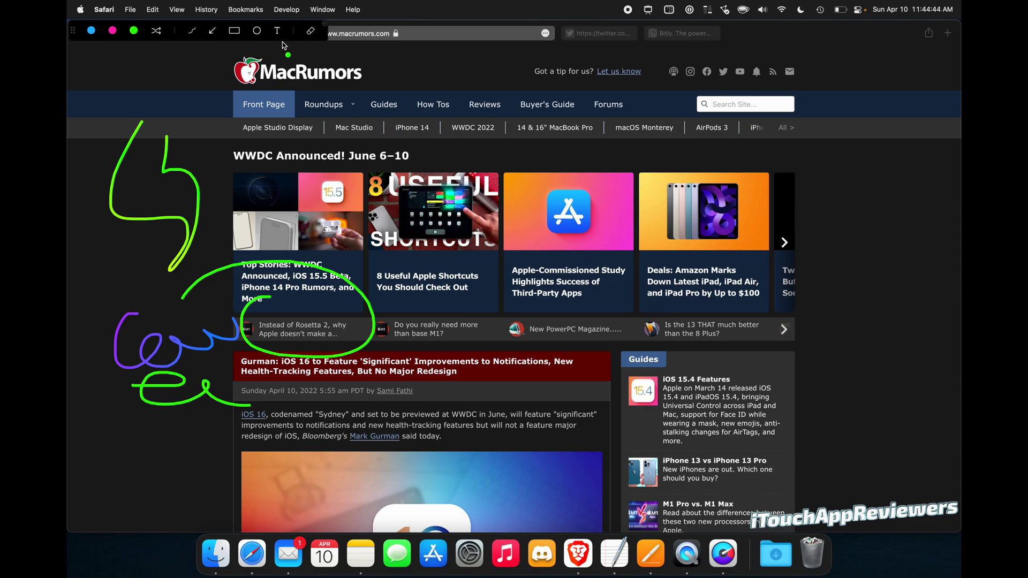
key(Escape)
Step: Draw pink arrows pointing at the first story card and the iOS 15.4 Features guide
click(112, 33)
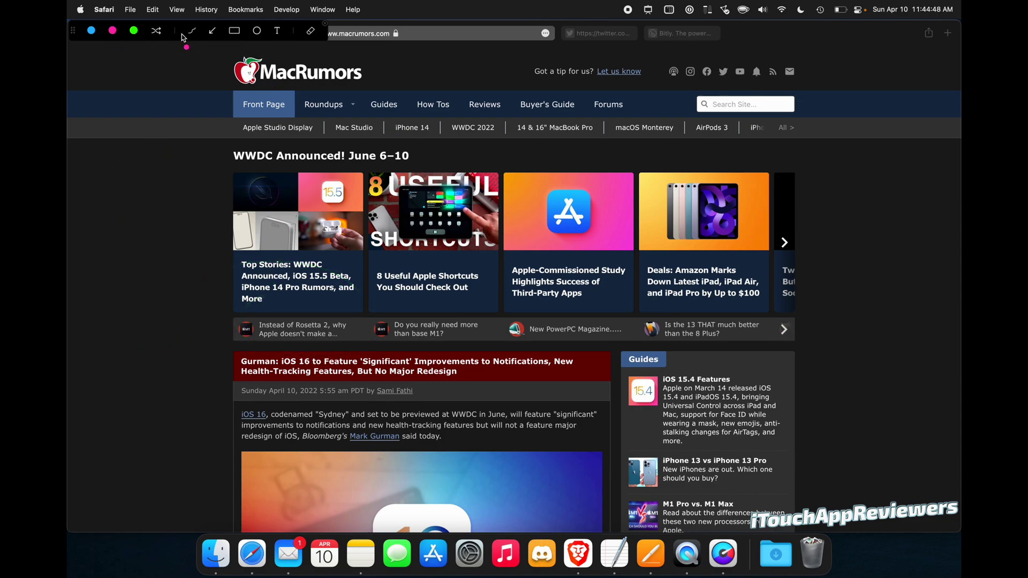
click(212, 31)
drag(115, 173, 225, 222)
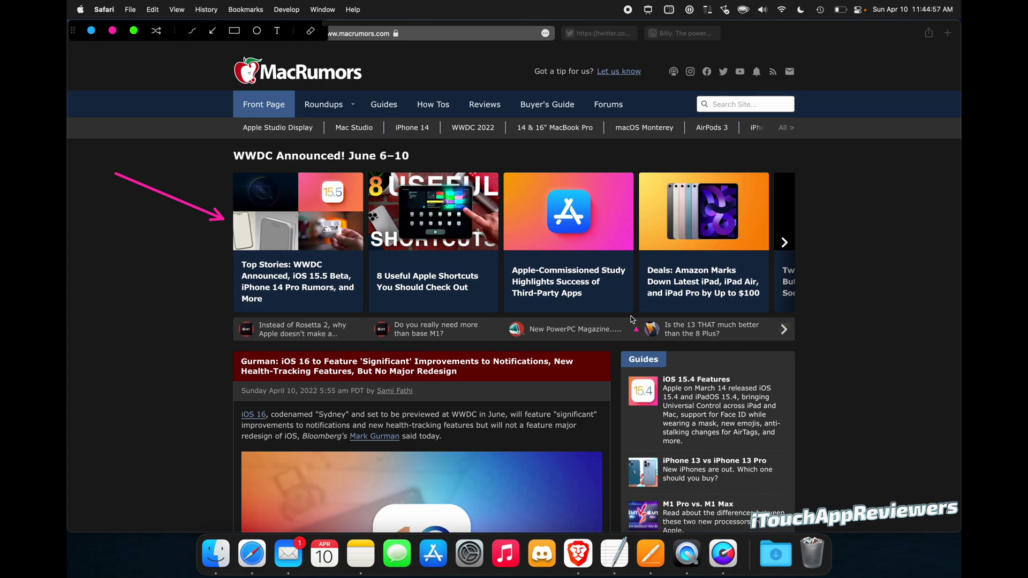
drag(866, 336, 741, 379)
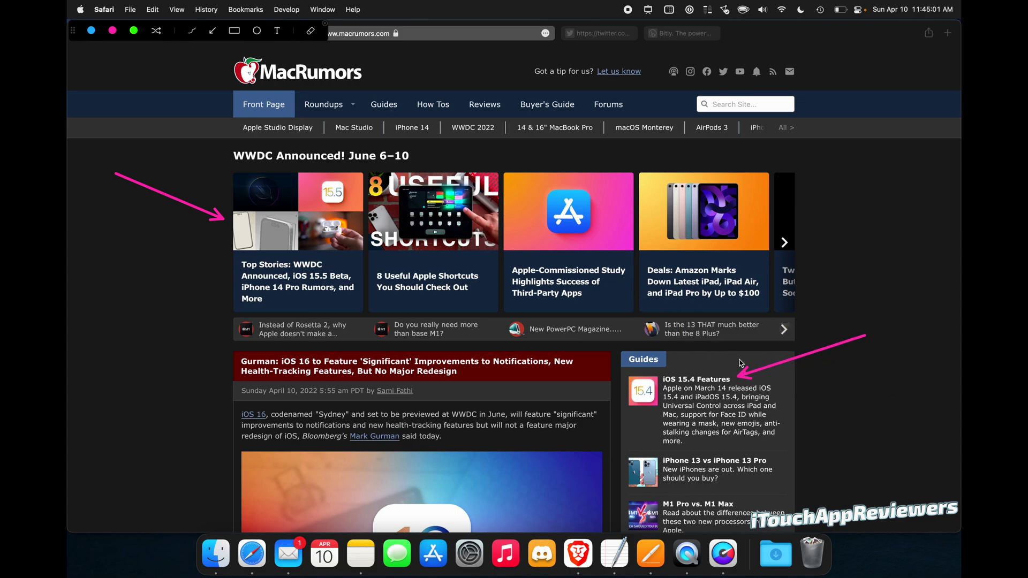
click(234, 30)
Step: Frame the first story card with a pink rectangle and a pink ellipse
mouse_move(127, 194)
mouse_down()
mouse_move(272, 276)
mouse_move(283, 328)
mouse_up()
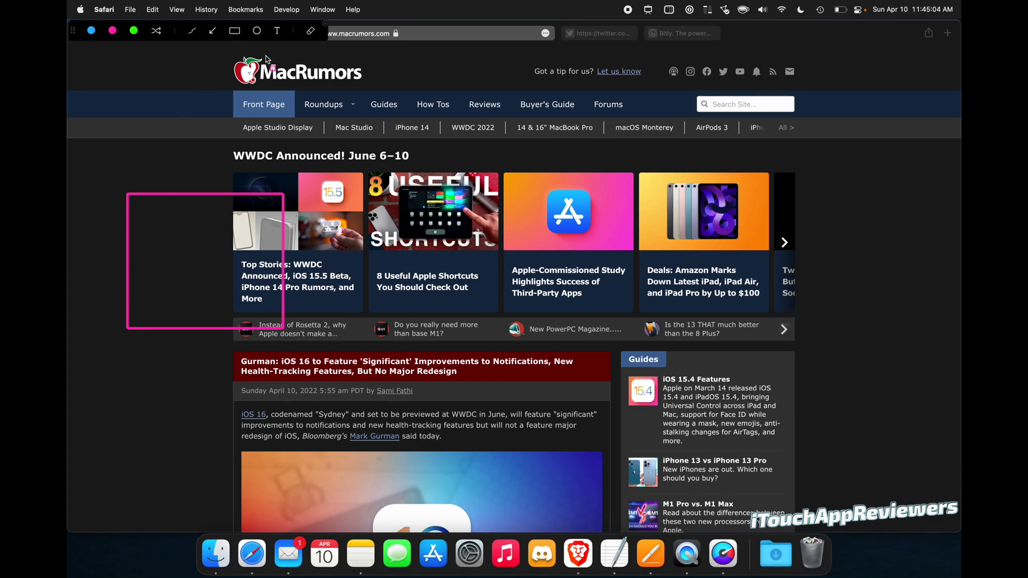
click(258, 31)
drag(187, 155, 274, 261)
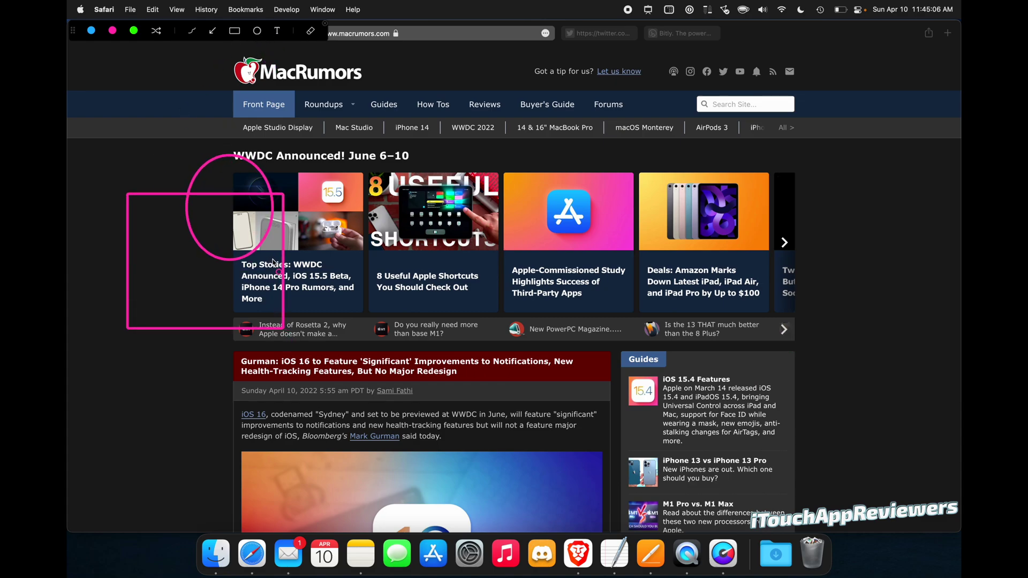
Step: Add text notes 'hi' and 'hi / this is a test', then clear all annotations
click(277, 32)
click(583, 144)
text(hi)
click(834, 187)
text(hi)
key(Return)
text(this is a test)
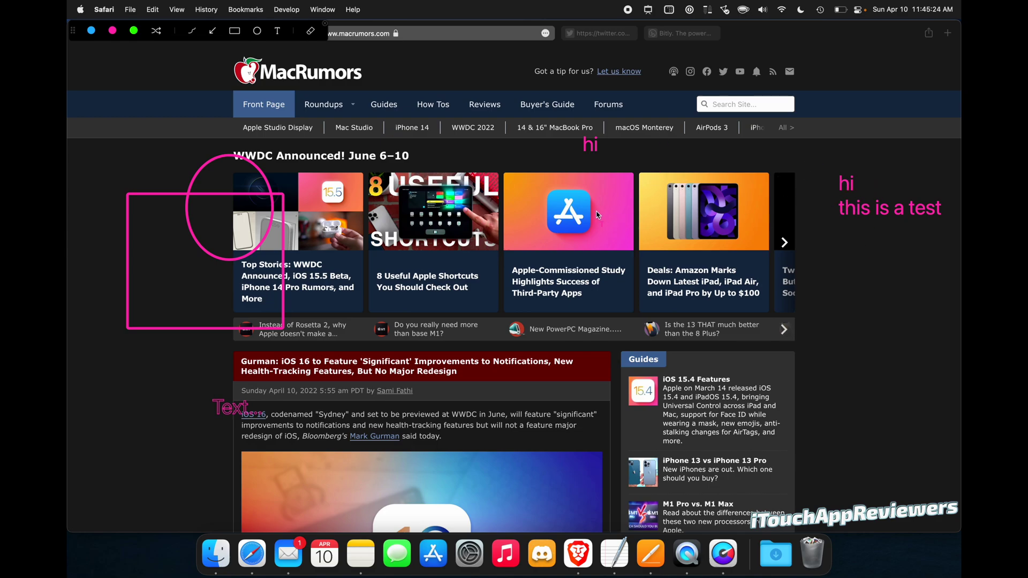
click(311, 32)
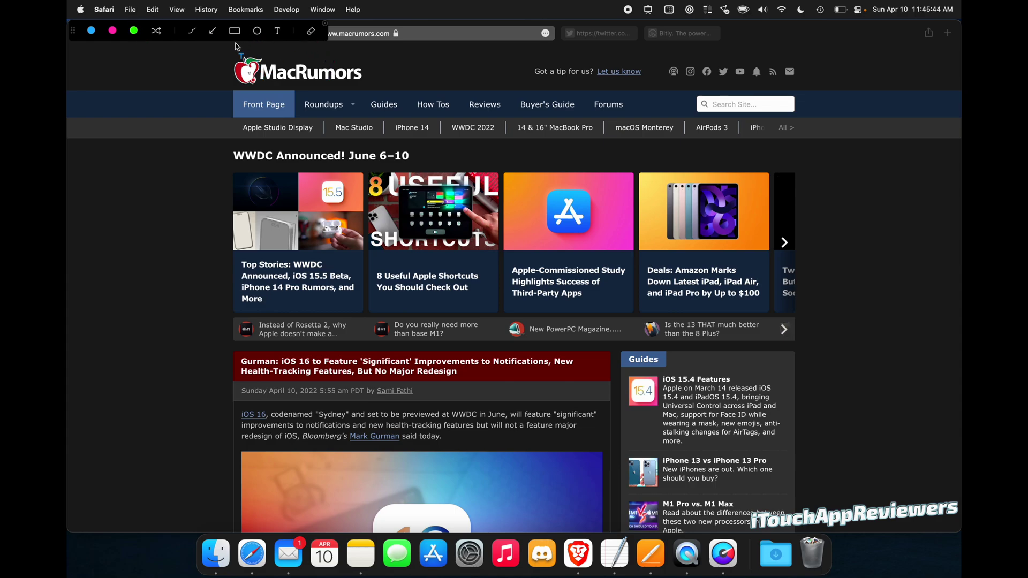
Step: With the pink freehand pen, loop around the MacRumors logo and the Front Page, Roundups and Guides links
click(105, 181)
click(112, 31)
click(194, 32)
mouse_move(246, 55)
mouse_down()
mouse_move(348, 119)
mouse_move(172, 71)
mouse_up()
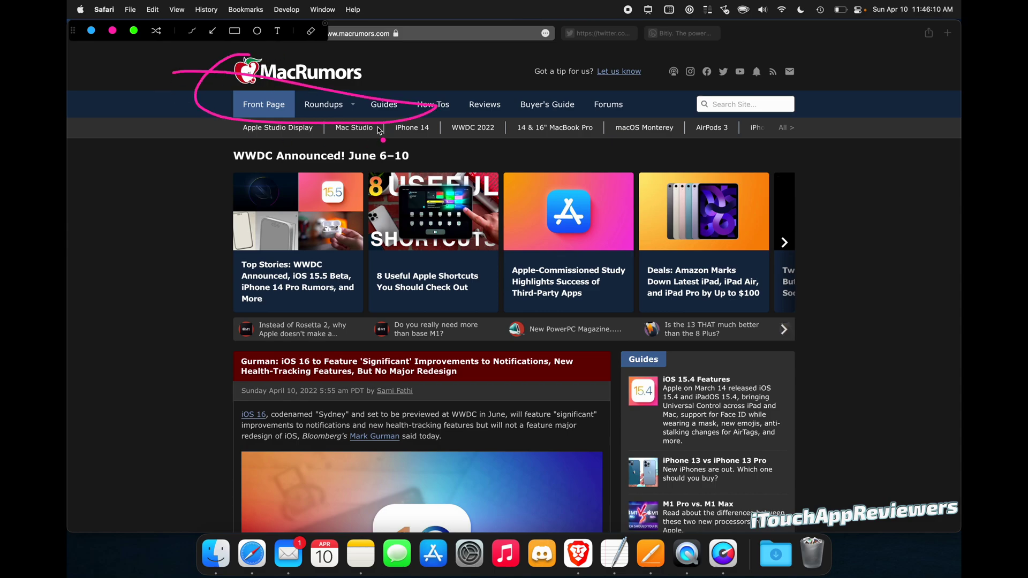
Step: Hide the annotate controls, scribble pink loops left of the WWDC carousel, then show the controls again
click(648, 9)
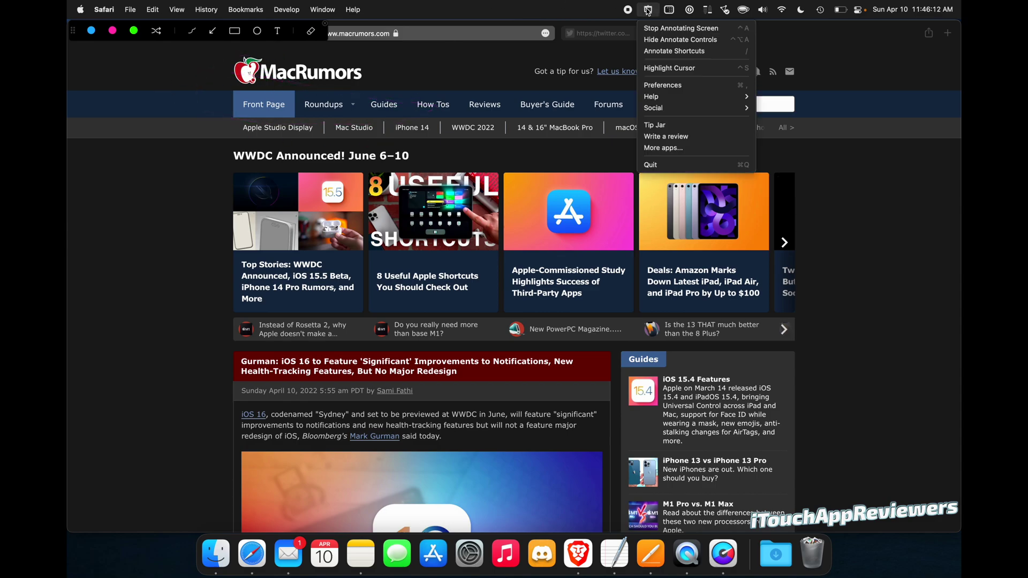
click(653, 40)
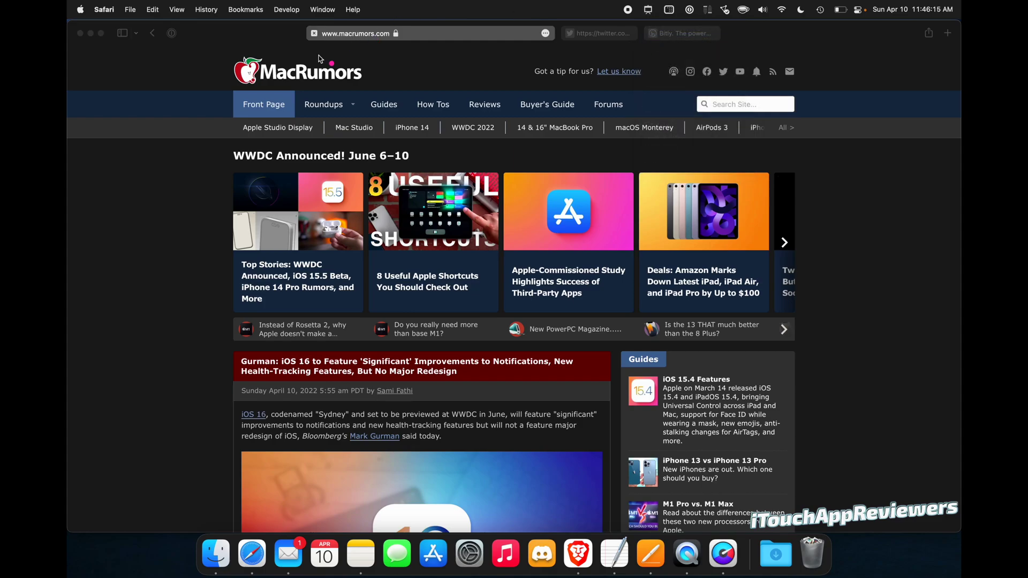
mouse_move(214, 100)
mouse_down()
mouse_move(120, 203)
mouse_move(217, 115)
mouse_move(252, 152)
mouse_up()
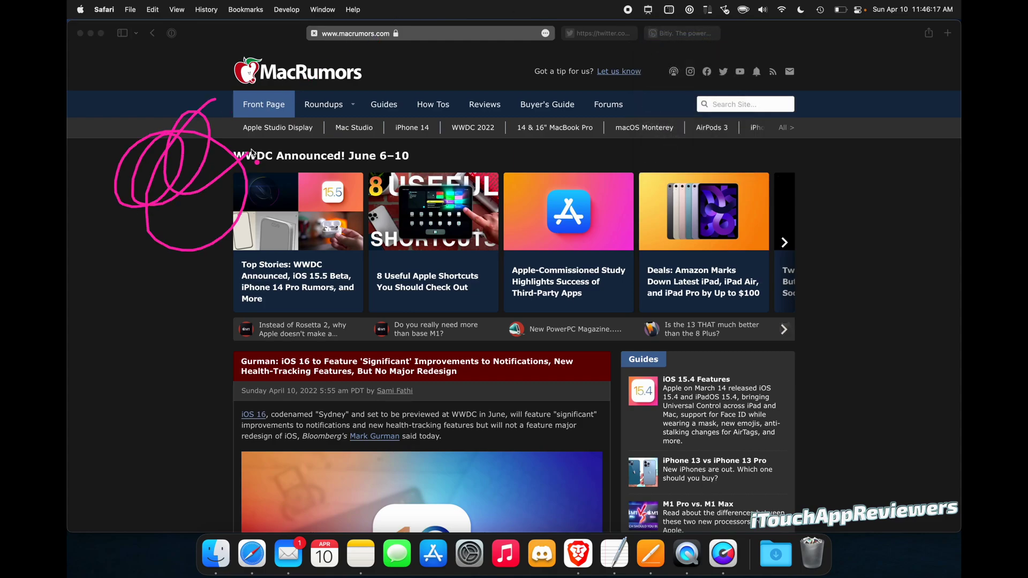
click(648, 9)
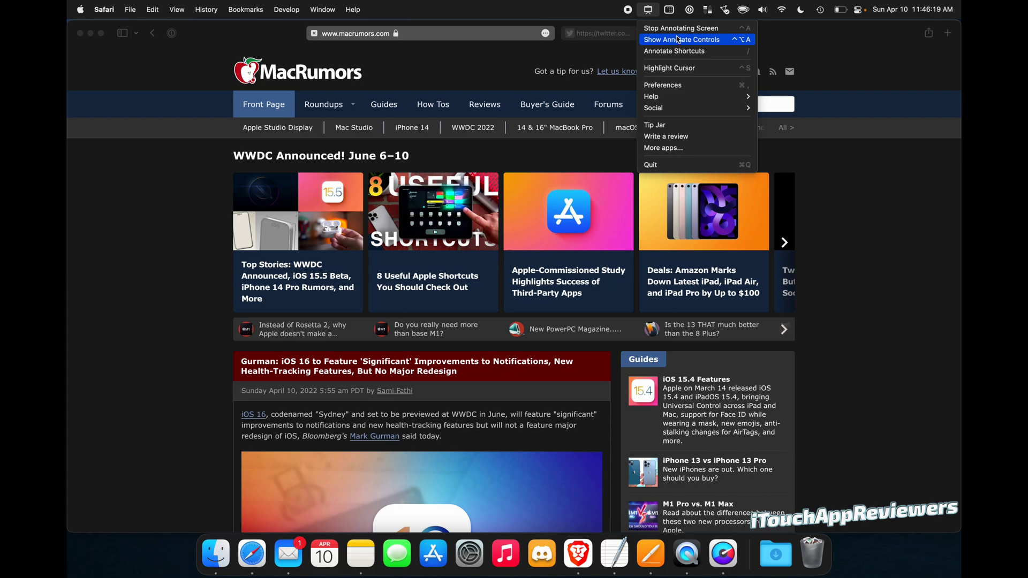
click(677, 36)
click(648, 7)
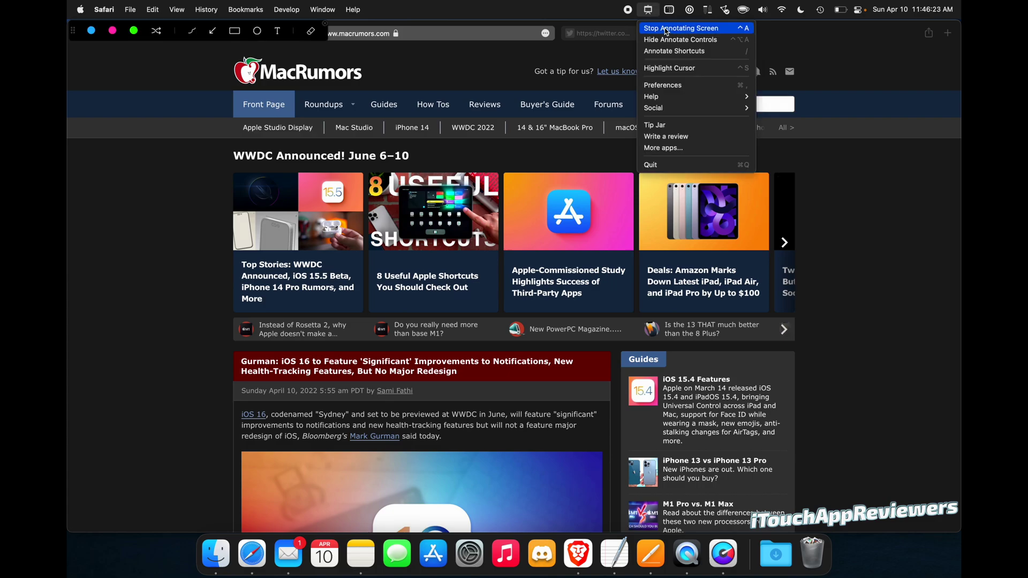
Step: Review the Annotate Shortcuts list, then close it and end annotation mode
click(676, 51)
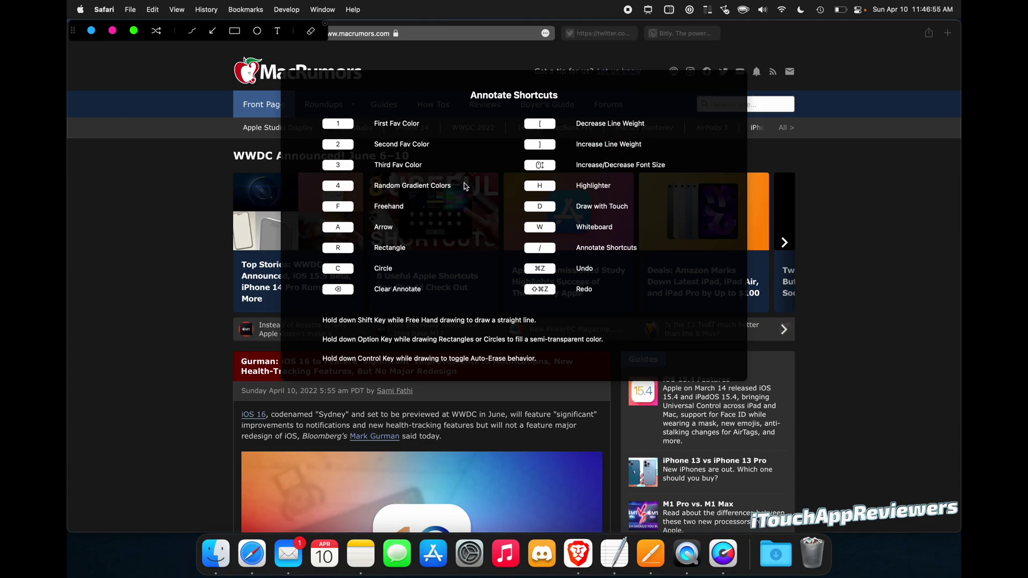
key(Escape)
Step: Restart screen annotation and draw a pink loop and a 5-like stroke in the left margin
click(648, 8)
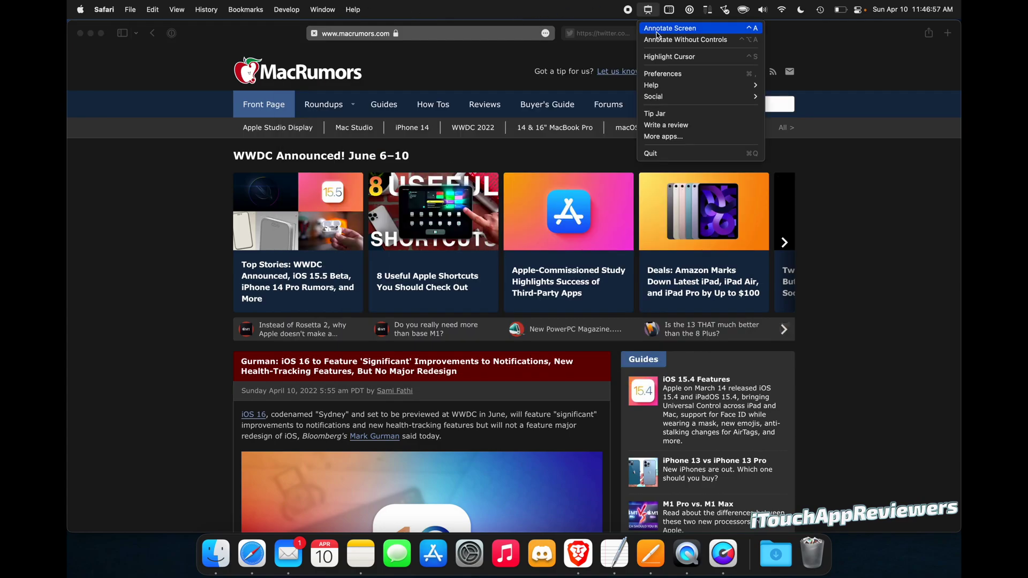
click(664, 27)
mouse_move(232, 134)
mouse_down()
mouse_move(140, 255)
mouse_move(179, 227)
mouse_move(167, 263)
mouse_up()
mouse_move(112, 306)
mouse_down()
mouse_move(167, 310)
mouse_move(177, 428)
mouse_move(131, 335)
mouse_move(124, 369)
mouse_move(153, 507)
mouse_move(134, 438)
mouse_up()
Step: Add large pink loops, thin strokes and a thick loop down the page's left side
mouse_move(187, 373)
mouse_down()
mouse_move(182, 461)
mouse_move(200, 252)
mouse_move(220, 332)
mouse_move(115, 223)
mouse_move(111, 200)
mouse_move(164, 67)
mouse_up()
drag(184, 112, 186, 149)
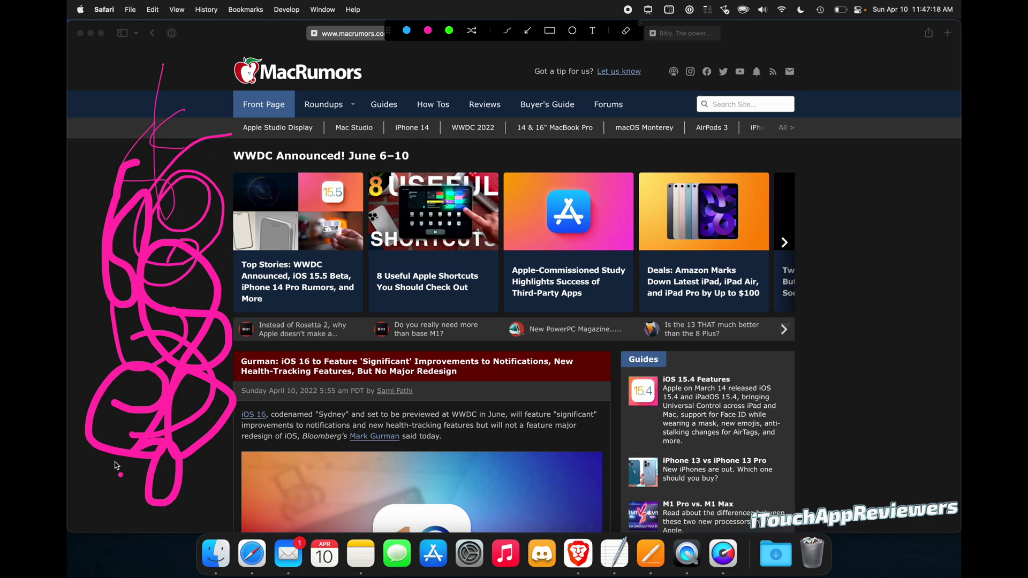
drag(103, 519, 152, 473)
mouse_move(203, 493)
mouse_down()
mouse_move(208, 417)
mouse_move(185, 412)
mouse_move(191, 362)
mouse_up()
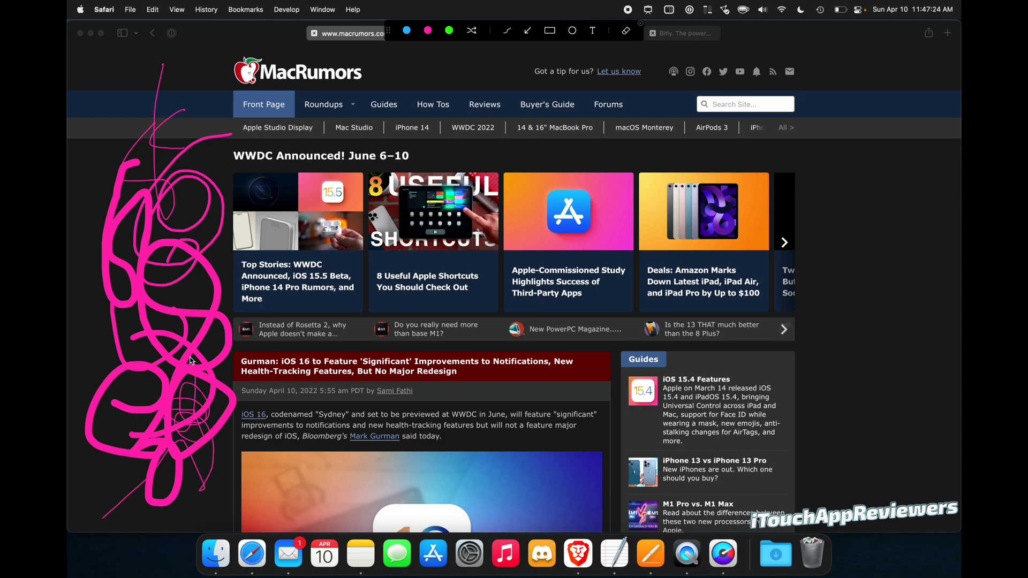
mouse_move(230, 195)
mouse_down()
mouse_move(202, 220)
mouse_move(153, 199)
mouse_move(135, 153)
mouse_up()
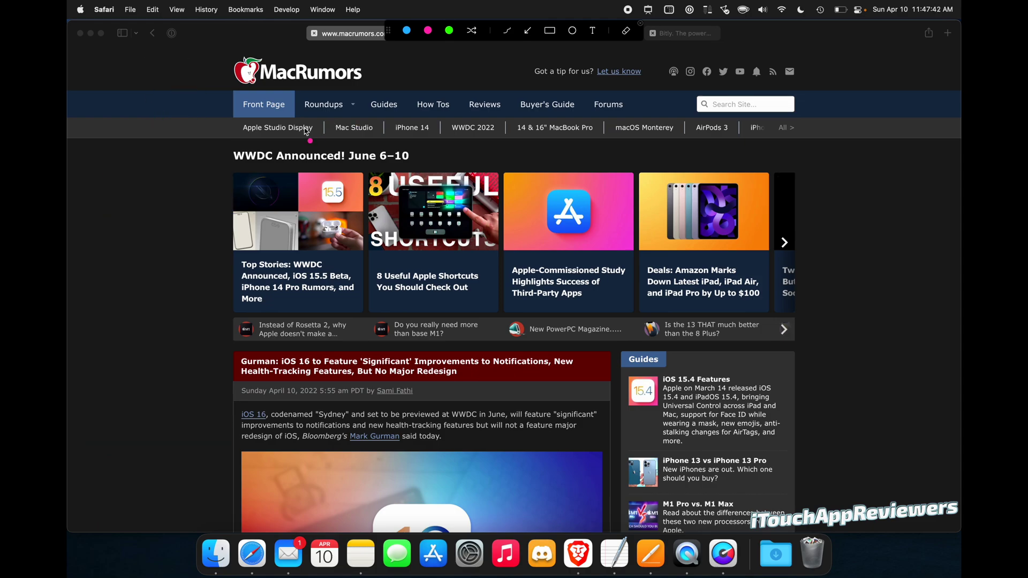
click(450, 30)
Step: Mark the Top Stories, 8 Useful Apple Shortcuts and Apple-Commissioned Study headlines with green loops
mouse_move(228, 260)
mouse_down()
mouse_move(327, 255)
mouse_move(223, 328)
mouse_move(258, 273)
mouse_move(230, 300)
mouse_move(297, 271)
mouse_move(348, 300)
mouse_move(283, 311)
mouse_move(273, 252)
mouse_up()
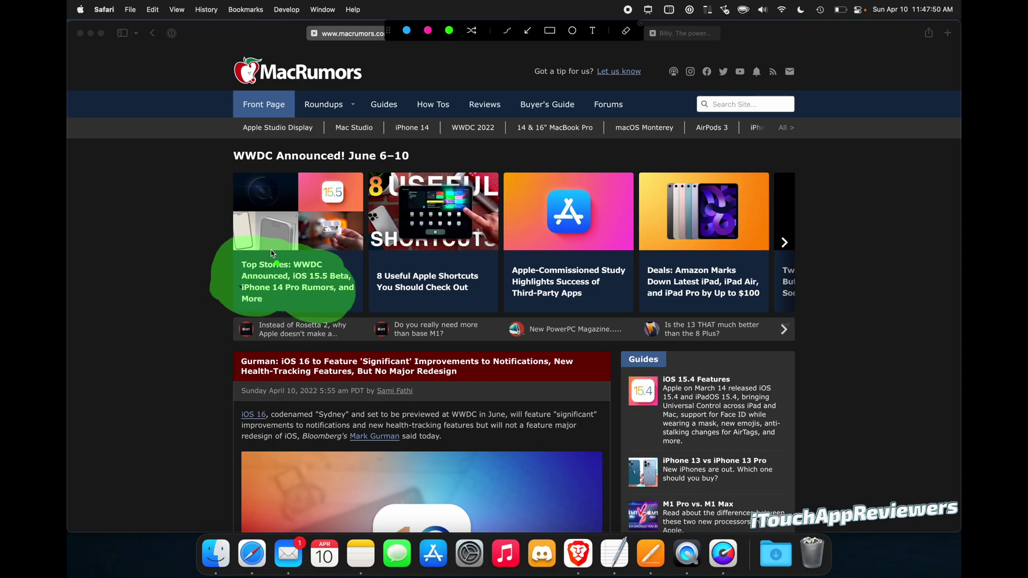
mouse_move(369, 269)
mouse_down()
mouse_move(471, 264)
mouse_move(364, 291)
mouse_up()
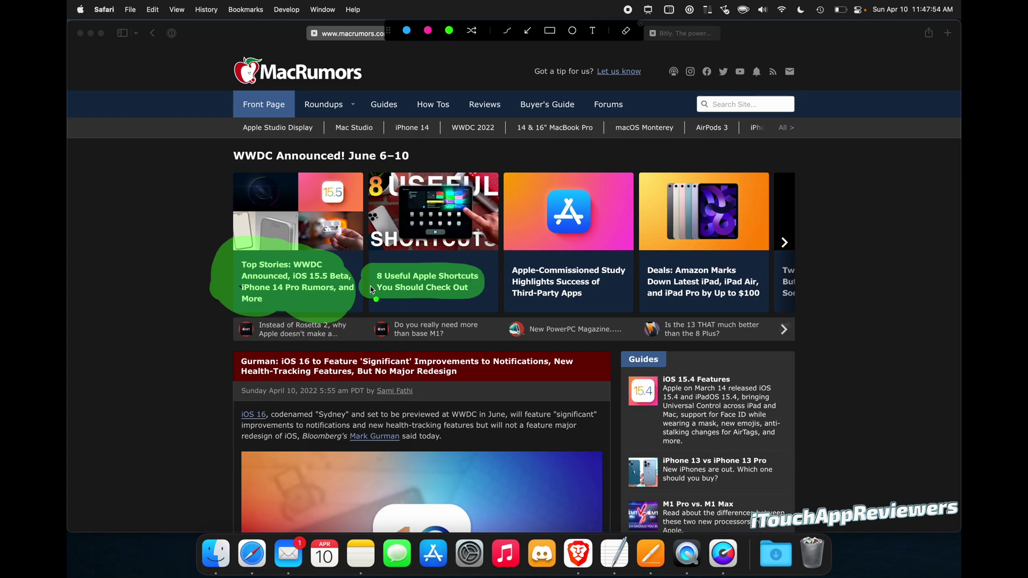
drag(542, 294, 618, 261)
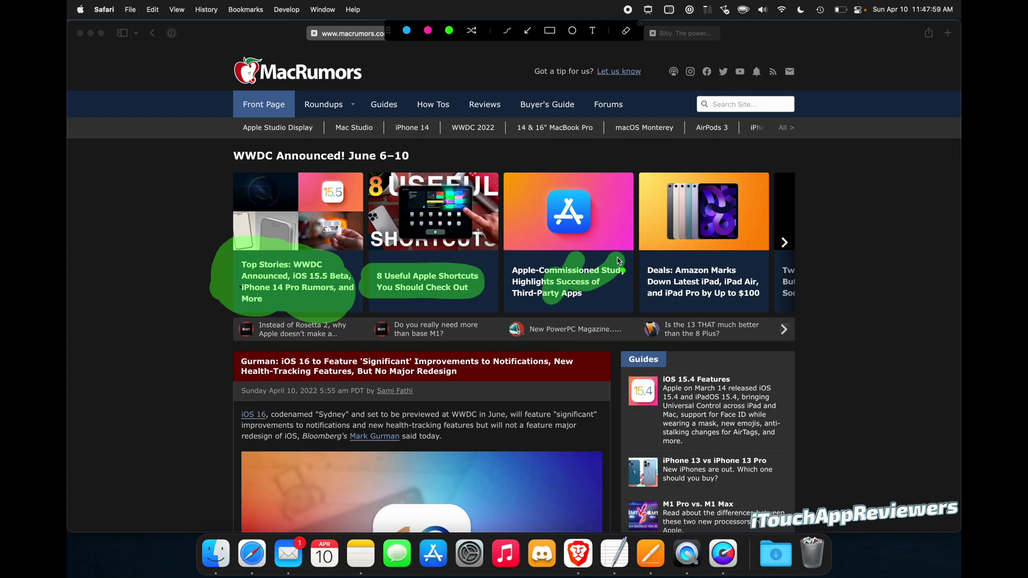
mouse_move(376, 276)
mouse_down()
mouse_move(473, 280)
mouse_move(454, 289)
mouse_move(374, 291)
mouse_move(461, 287)
mouse_move(456, 257)
mouse_move(433, 293)
mouse_move(451, 256)
mouse_up()
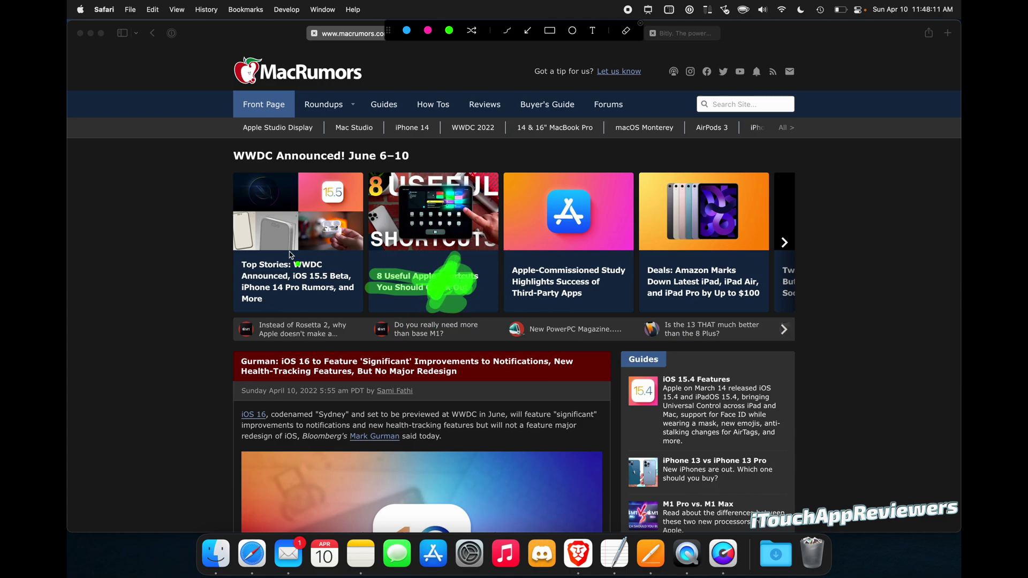
click(408, 30)
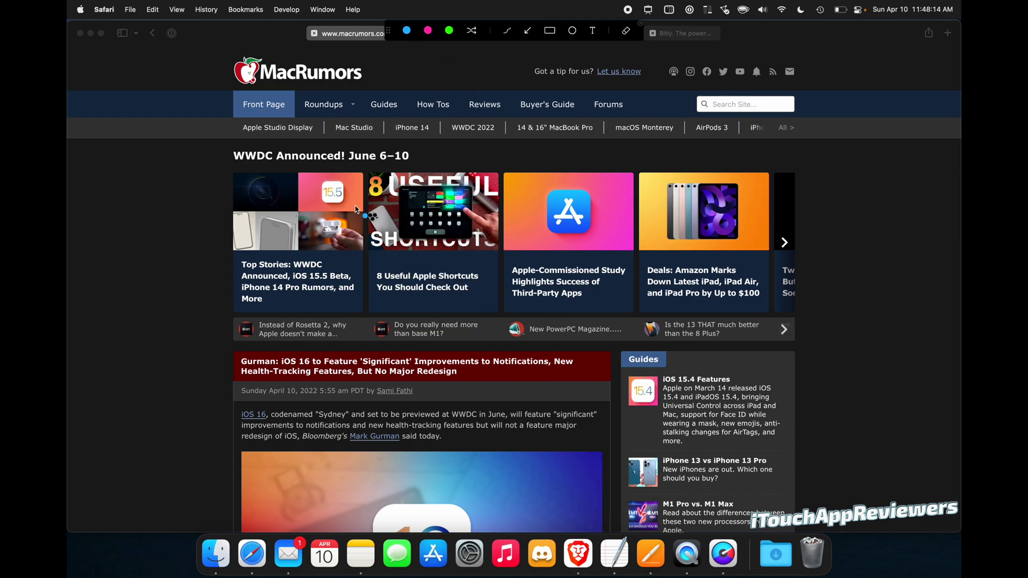
Step: Draw a blue arc over the first story card and a pink arc over the Shortcuts card
drag(357, 210, 311, 284)
click(428, 30)
drag(476, 279, 406, 200)
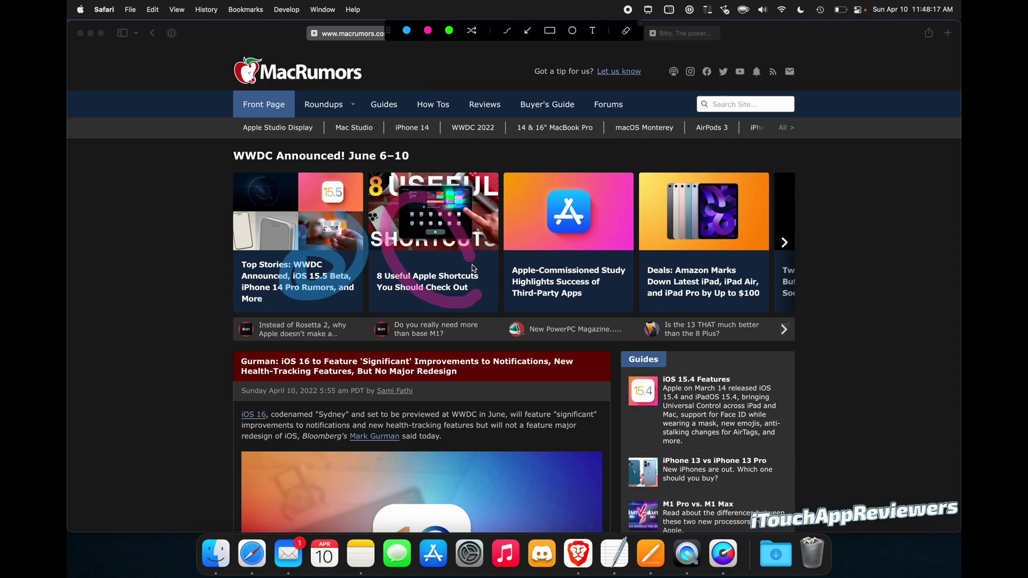
Step: Stop annotating the screen, bring Safari to the front, and open Presentify Preferences
click(648, 9)
click(696, 68)
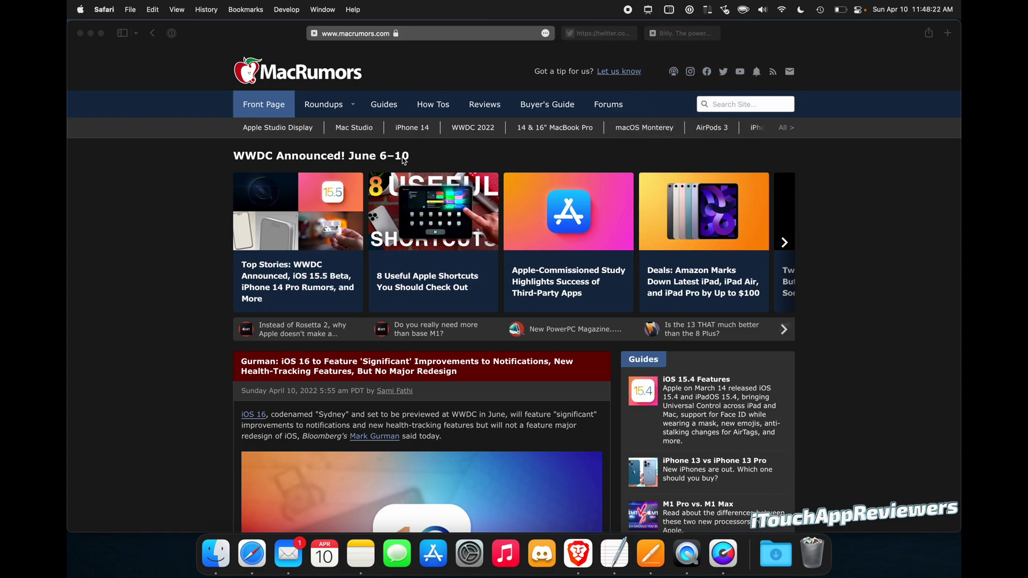
click(197, 220)
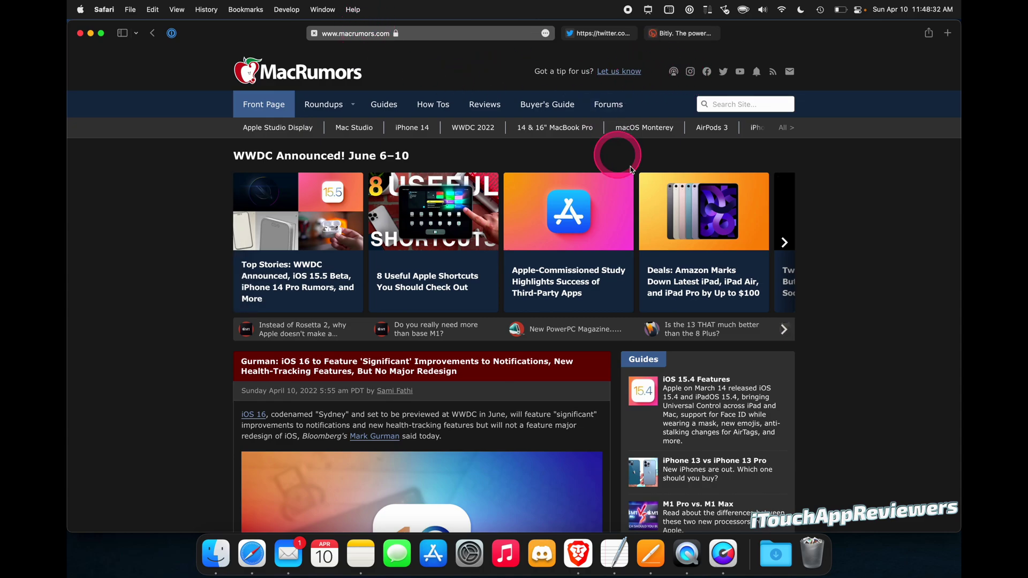
click(648, 10)
click(697, 74)
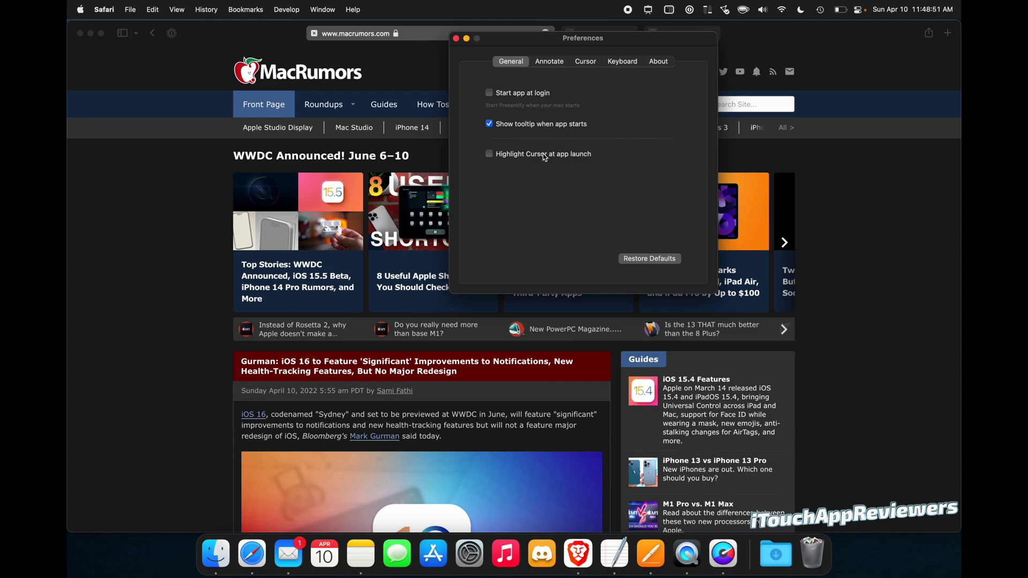
Step: Review the Annotate settings: the blue favourite colour, the whiteboard colour and the 2-second auto-erase delay, changing nothing
click(552, 63)
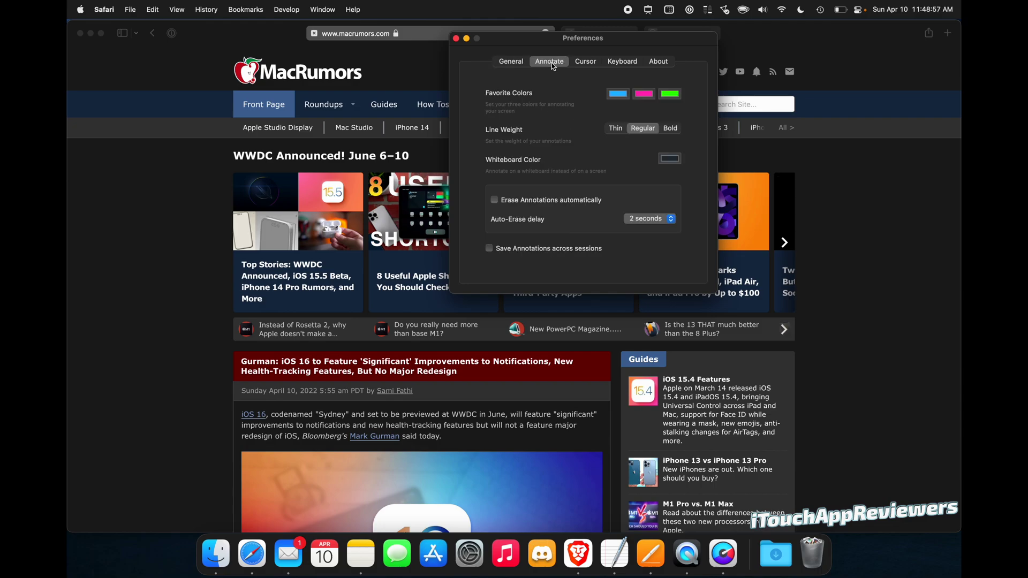
click(625, 98)
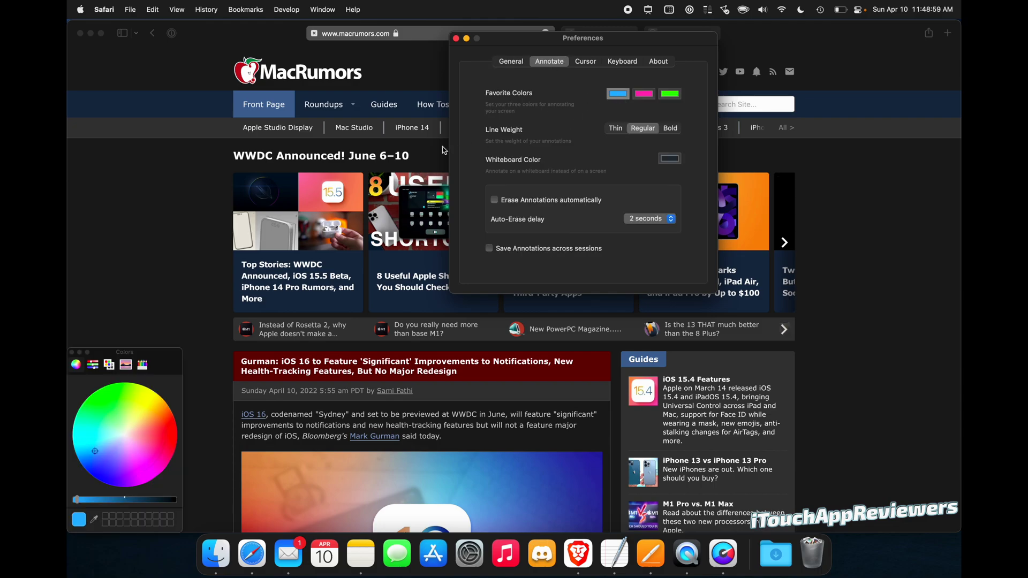
click(72, 353)
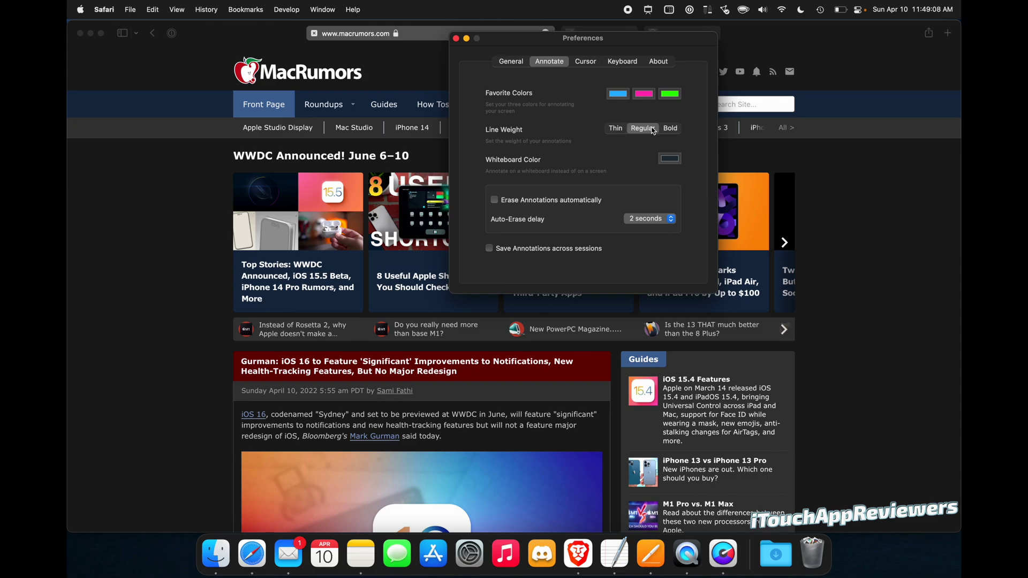
click(678, 160)
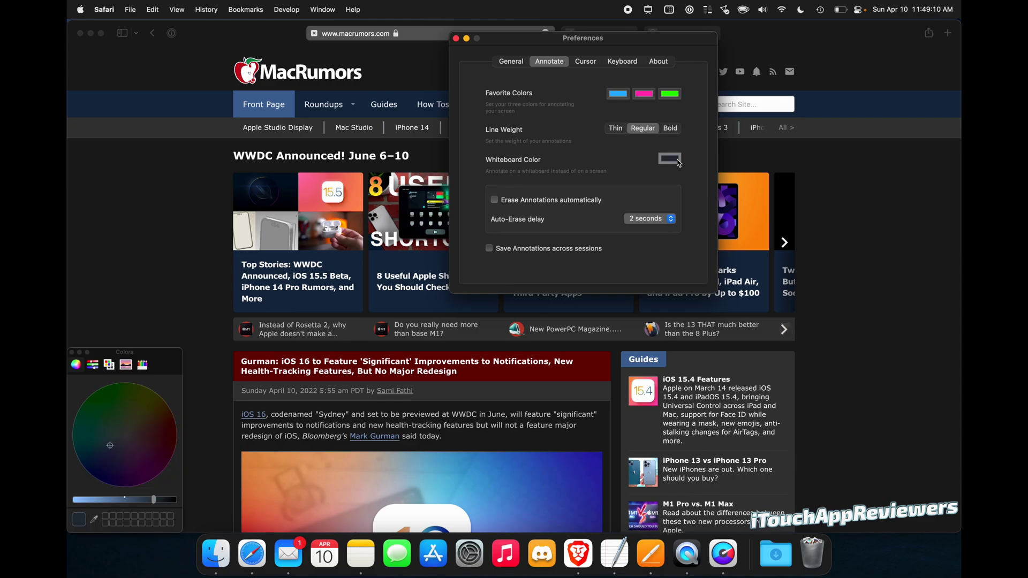
click(72, 353)
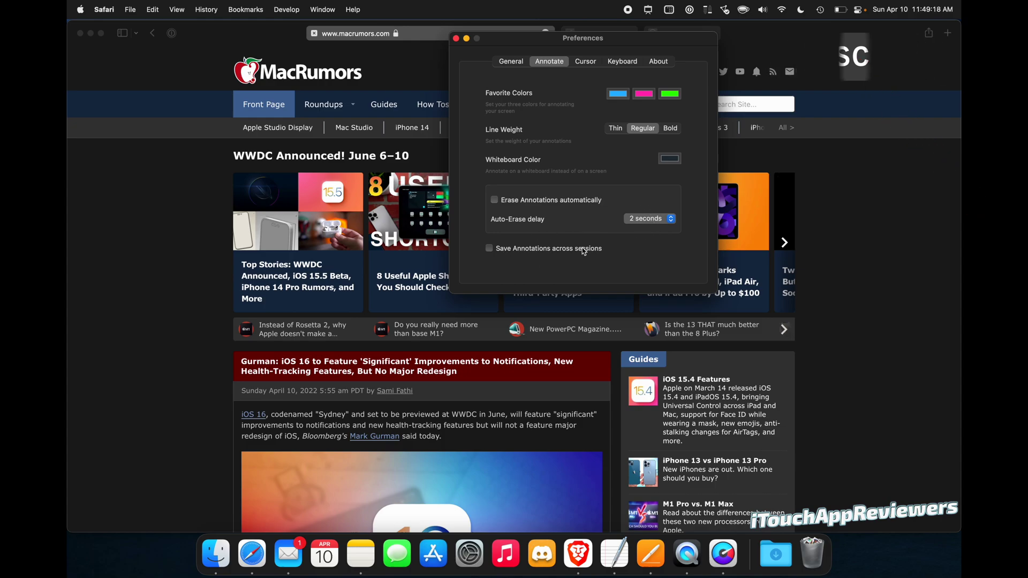
click(655, 220)
click(562, 270)
Step: Change the Cursor tab's highlight colour from pink to yellow, then view the Keyboard shortcut settings
click(590, 61)
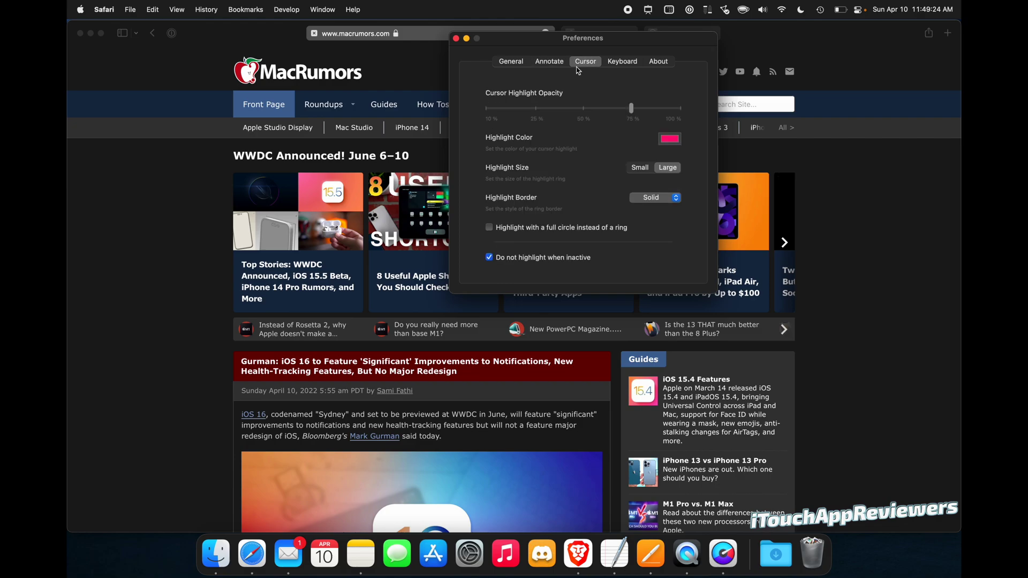
click(676, 145)
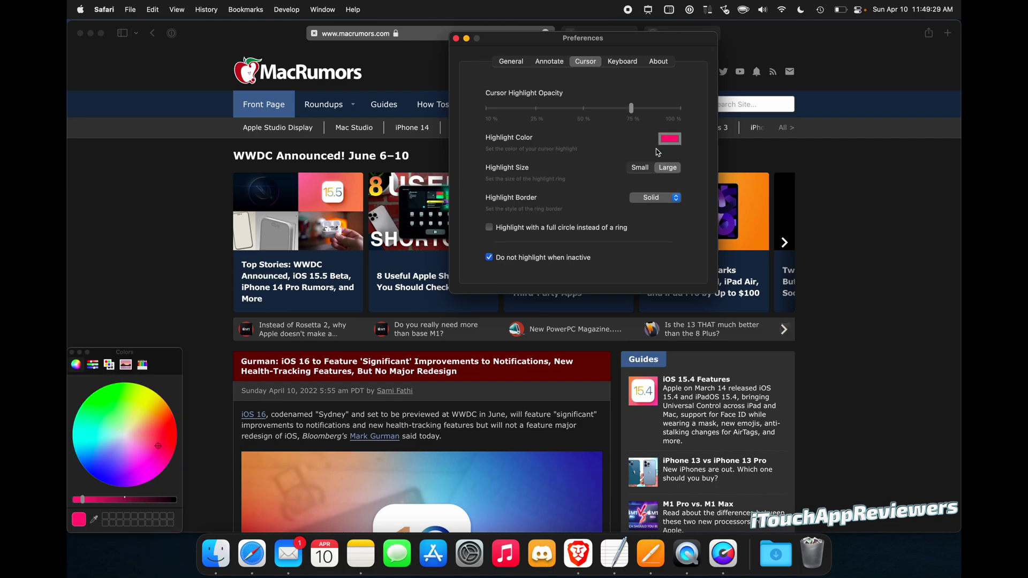
click(152, 400)
drag(152, 402, 147, 401)
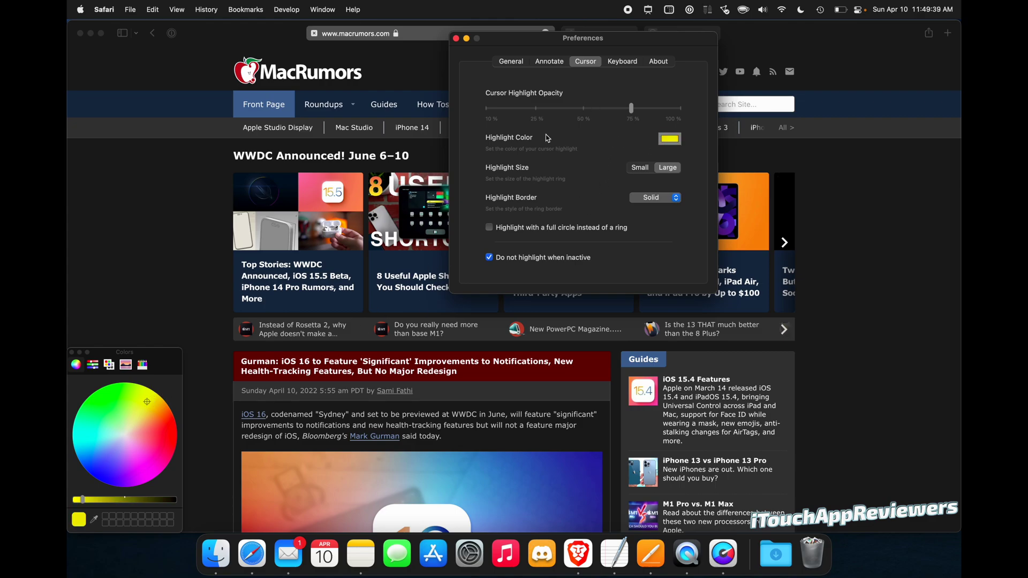
click(625, 60)
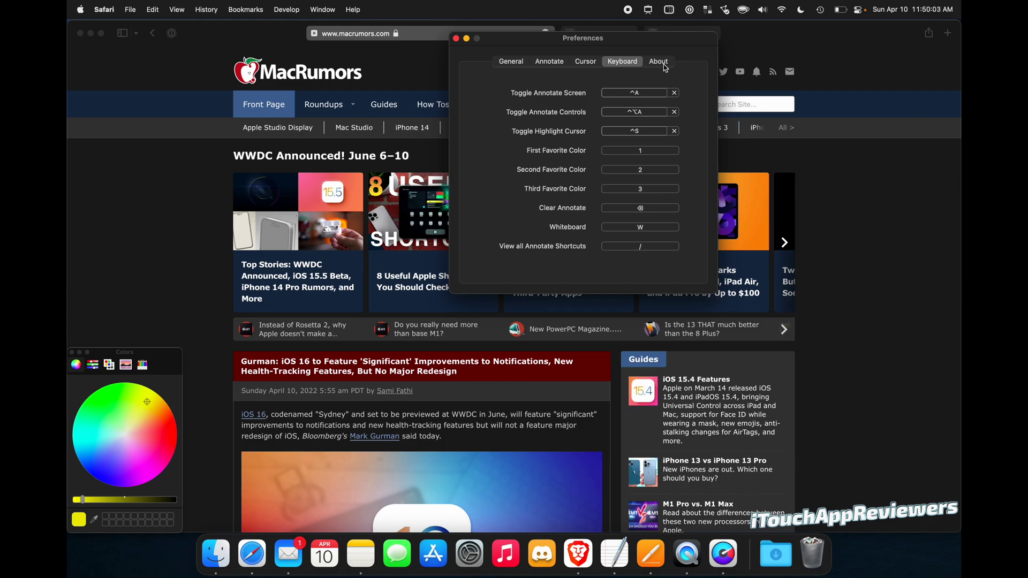
Step: View Presentify's About information, then return to the Keyboard shortcut list
click(662, 64)
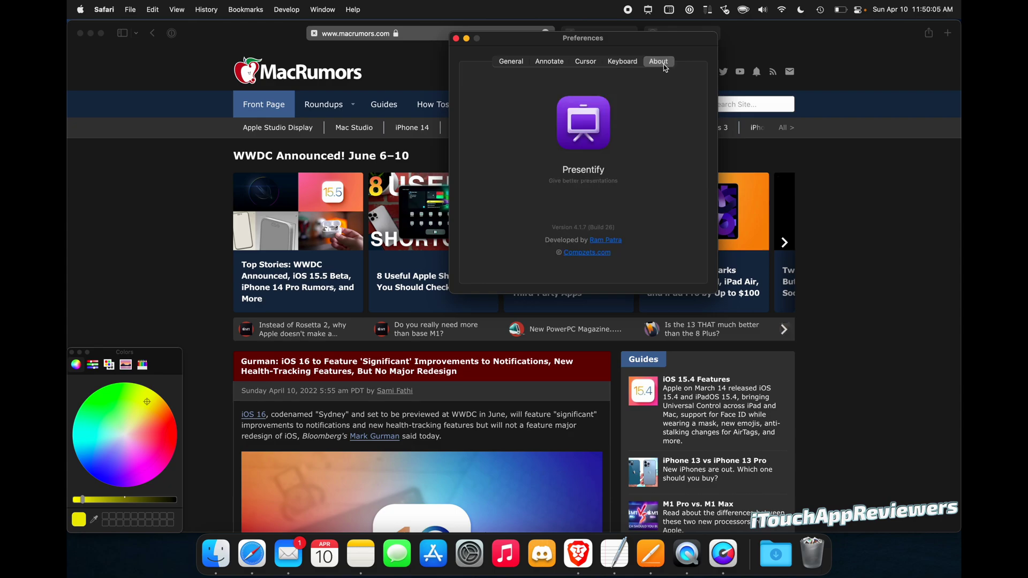
click(625, 62)
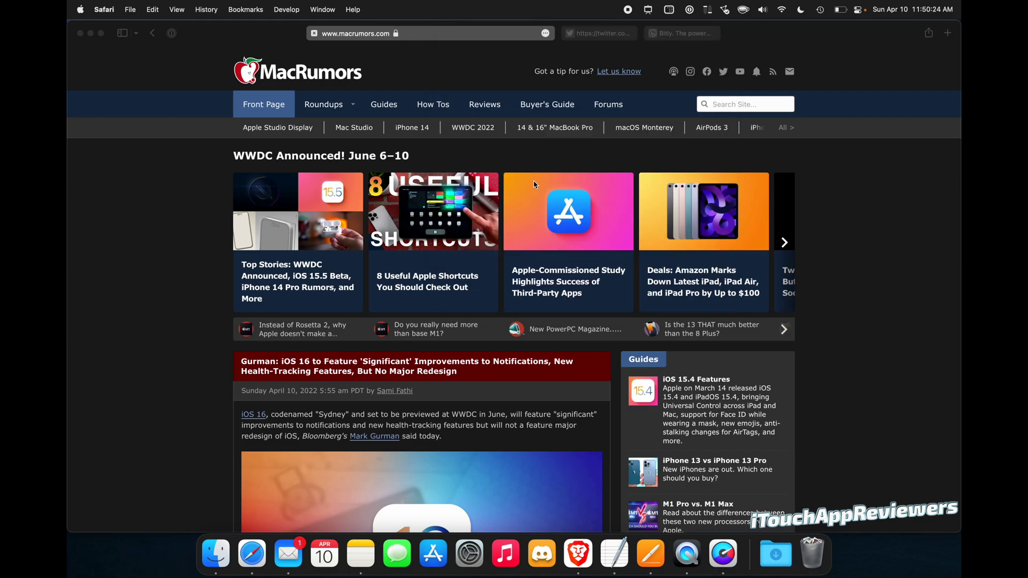
Step: Turn on Annotate Screen from the Presentify menu-bar menu, then reopen and dismiss the menu
click(648, 9)
click(673, 28)
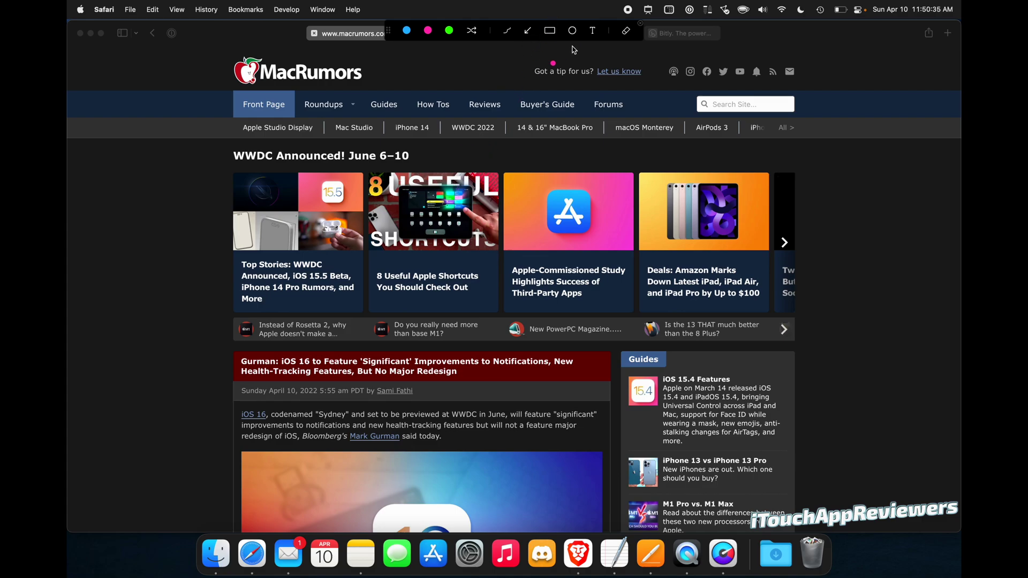
click(655, 10)
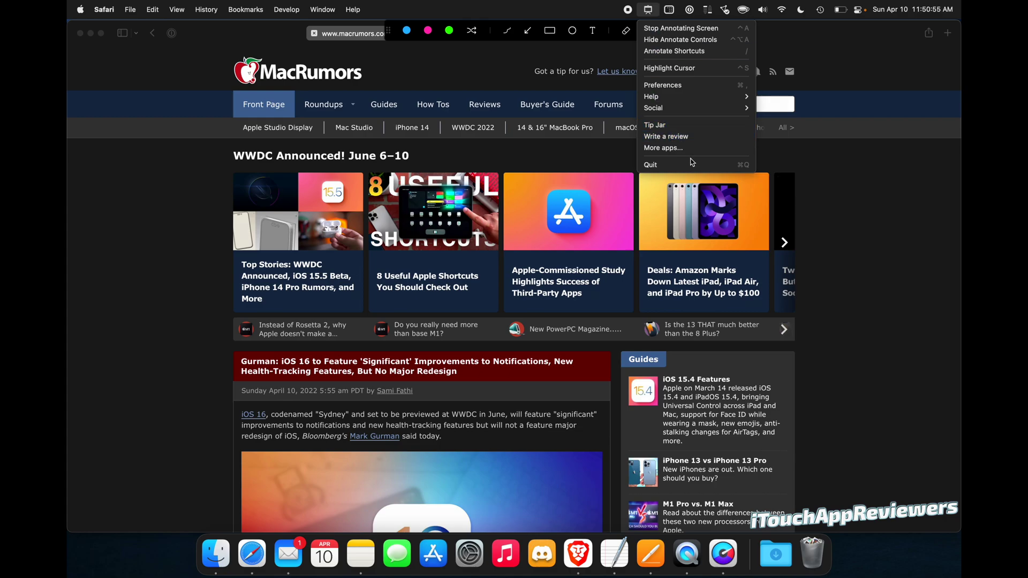
click(653, 13)
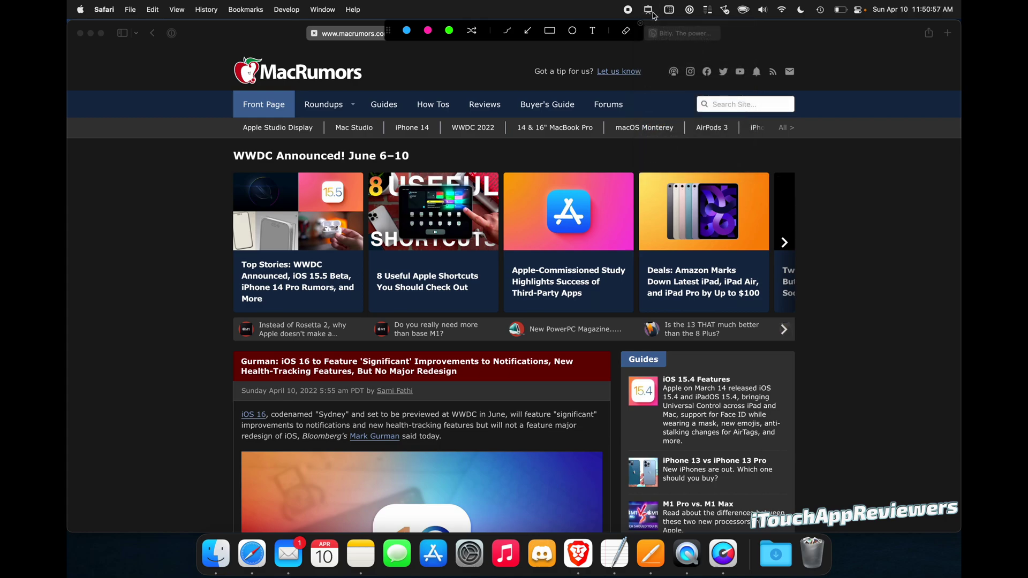